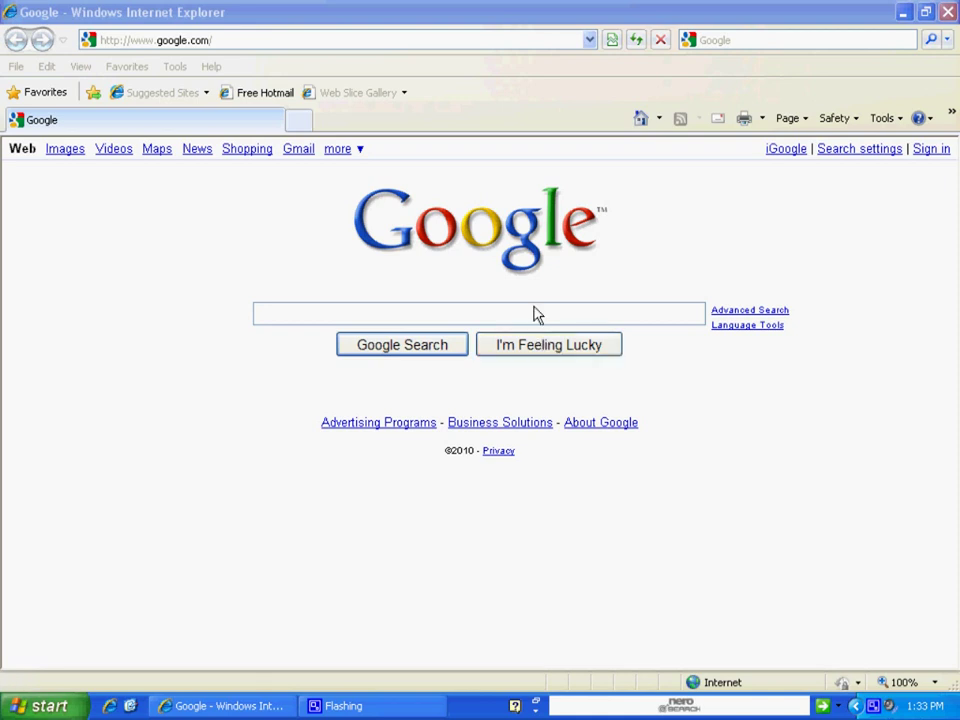
Search Google for 'online virus scanner' and open the Trend Micro HouseCall result.
{"action": "left_click", "coordinate": [283, 6]}
{"action": "left_click", "coordinate": [290, 315]}
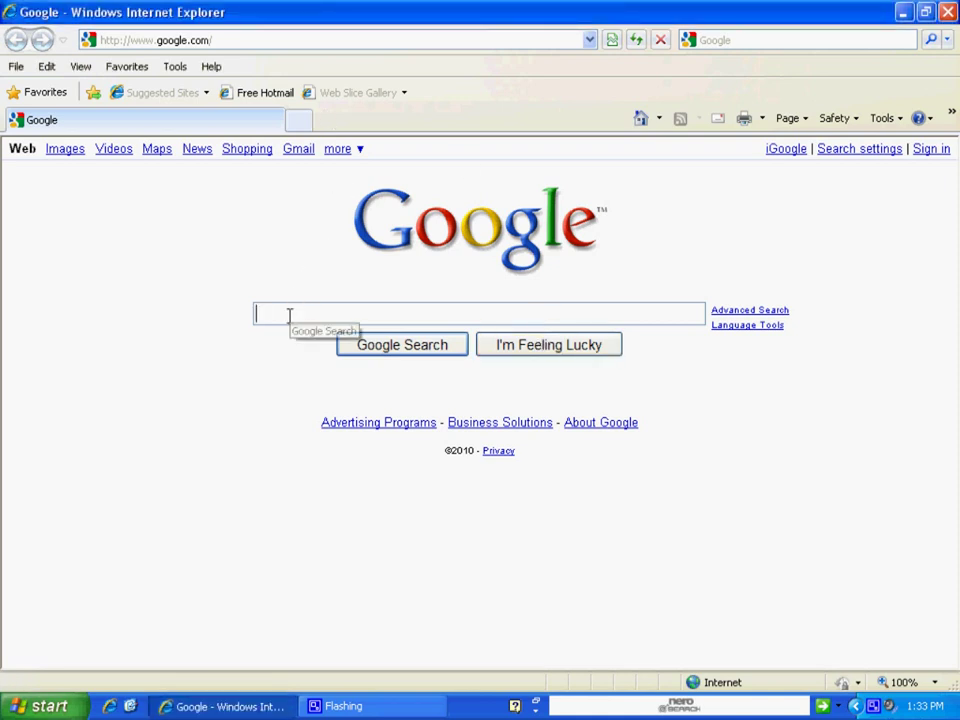
{"action": "type", "text": "o"}
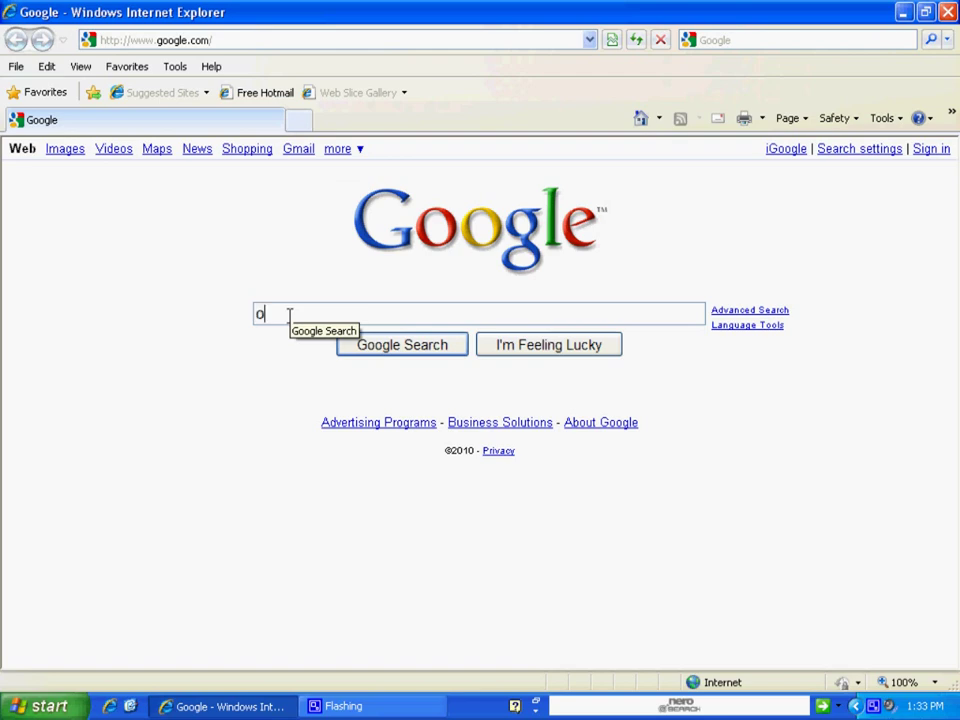
{"action": "type", "text": "nline virus scanner"}
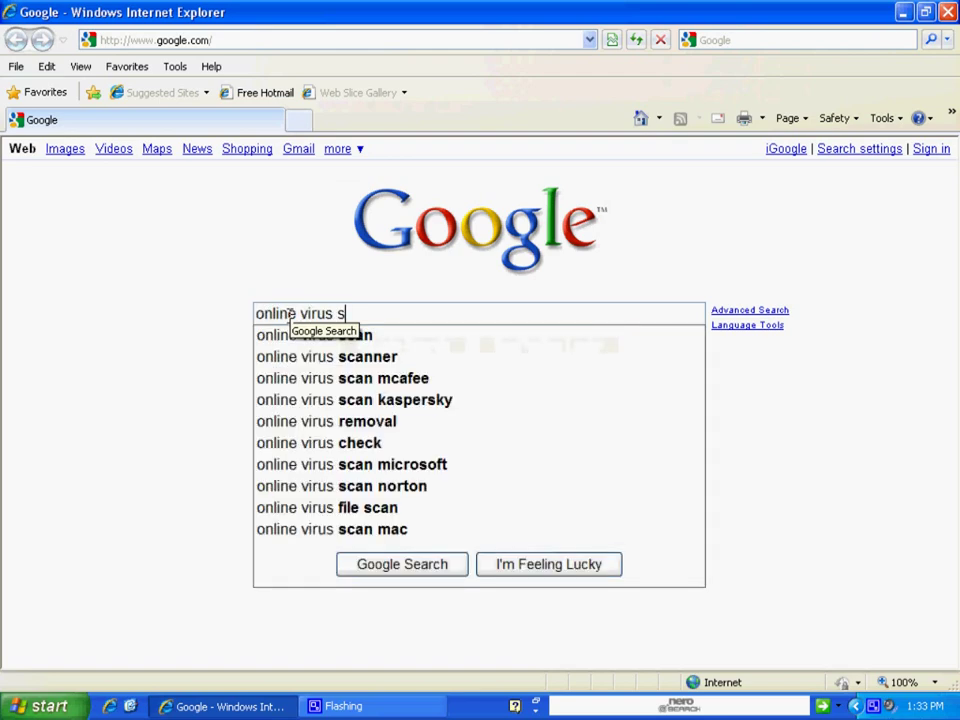
{"action": "key", "text": "Return"}
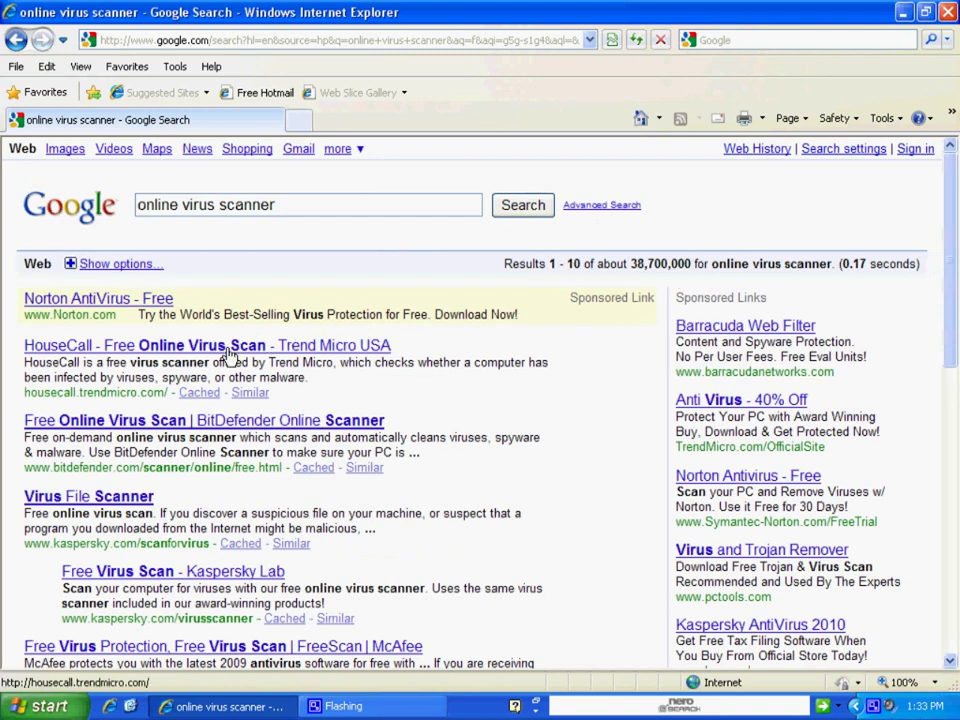
{"action": "left_click", "coordinate": [229, 350]}
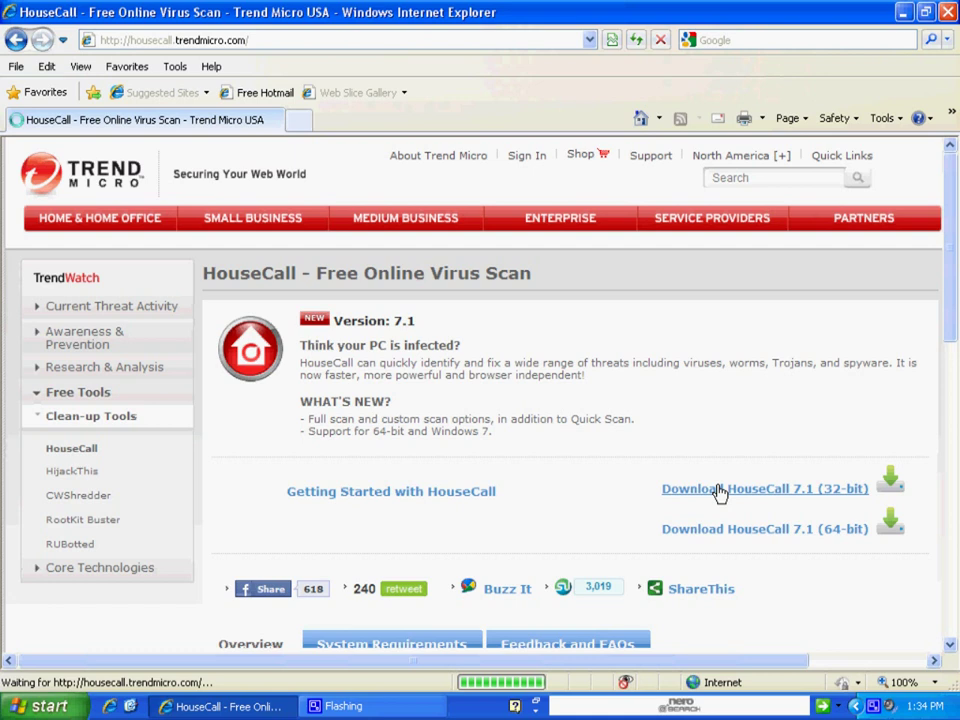
Check My Computer's System Properties for Windows XP Professional SP3, then close the dialog.
{"action": "left_click", "coordinate": [20, 708]}
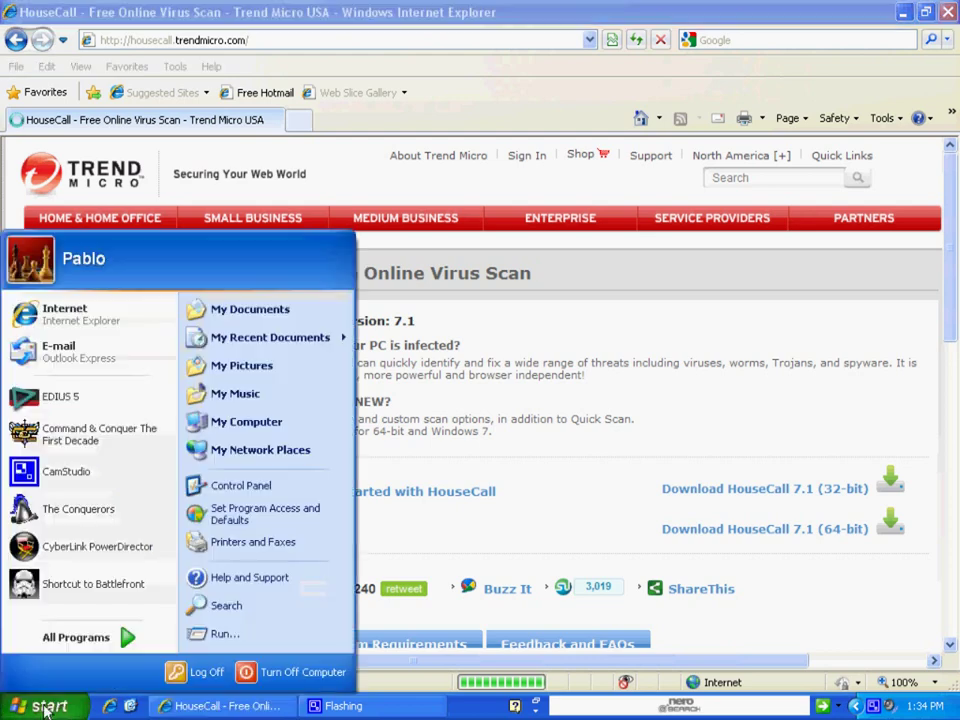
{"action": "right_click", "coordinate": [280, 425]}
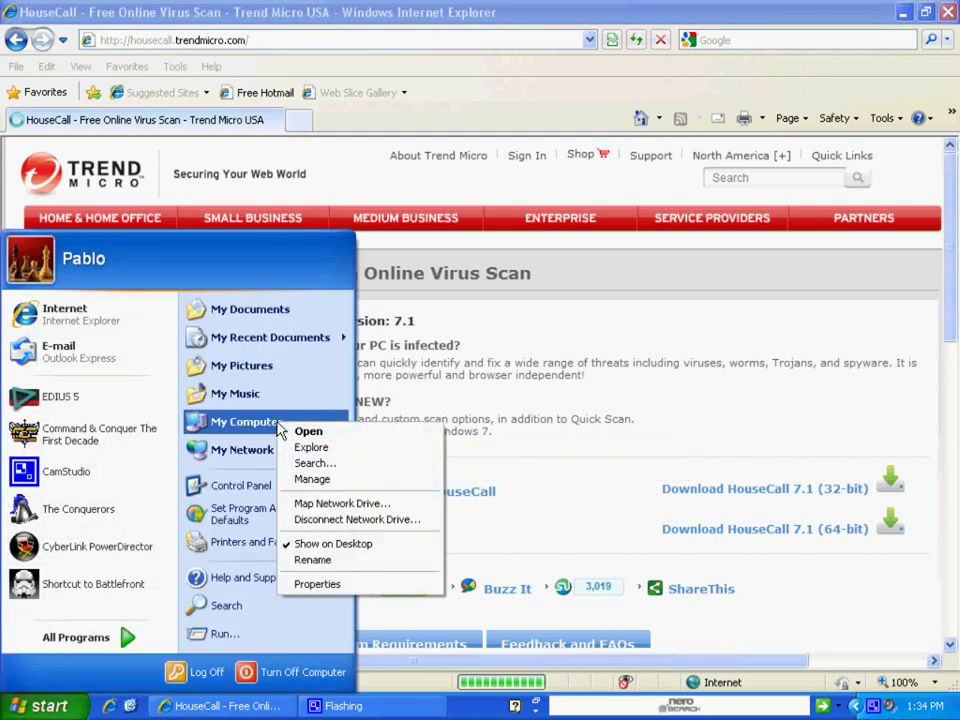
{"action": "left_click", "coordinate": [360, 586]}
{"action": "left_click_drag", "start_coordinate": [388, 151], "coordinate": [477, 129]}
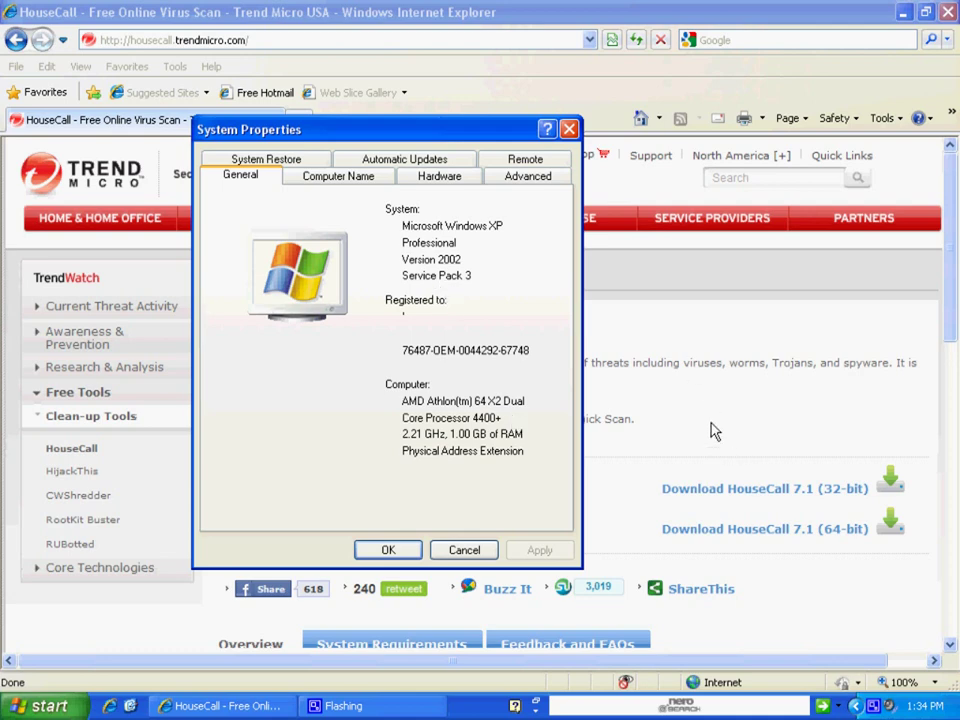
{"action": "key", "text": "Escape"}
Save the 32-bit HousecallLauncher.exe download to the Desktop.
{"action": "left_click", "coordinate": [788, 492]}
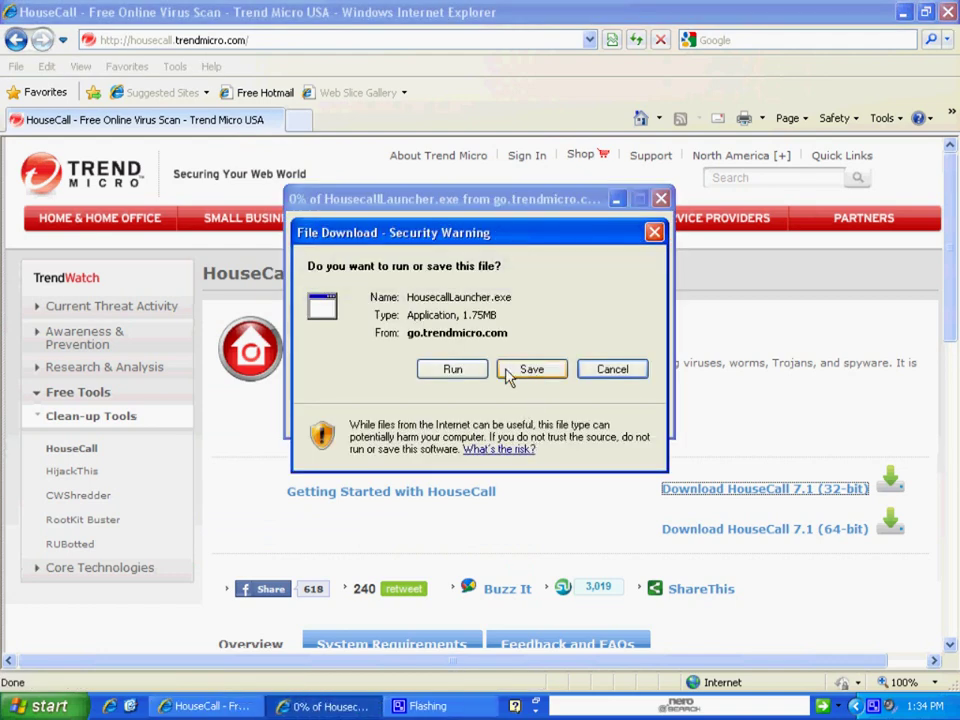
{"action": "left_click", "coordinate": [508, 372]}
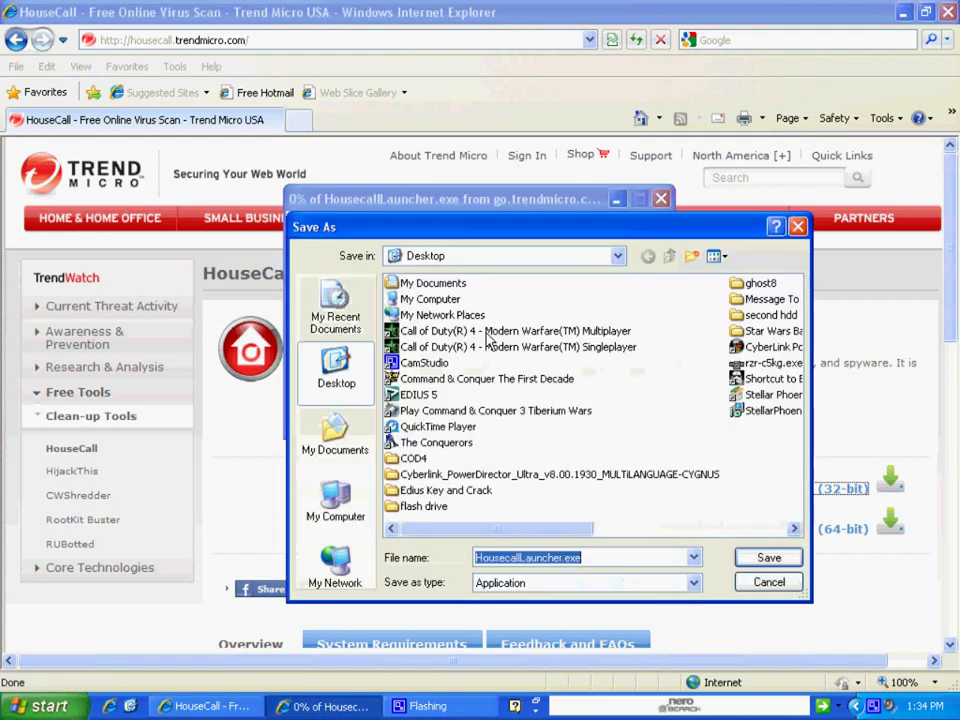
{"action": "left_click", "coordinate": [750, 558]}
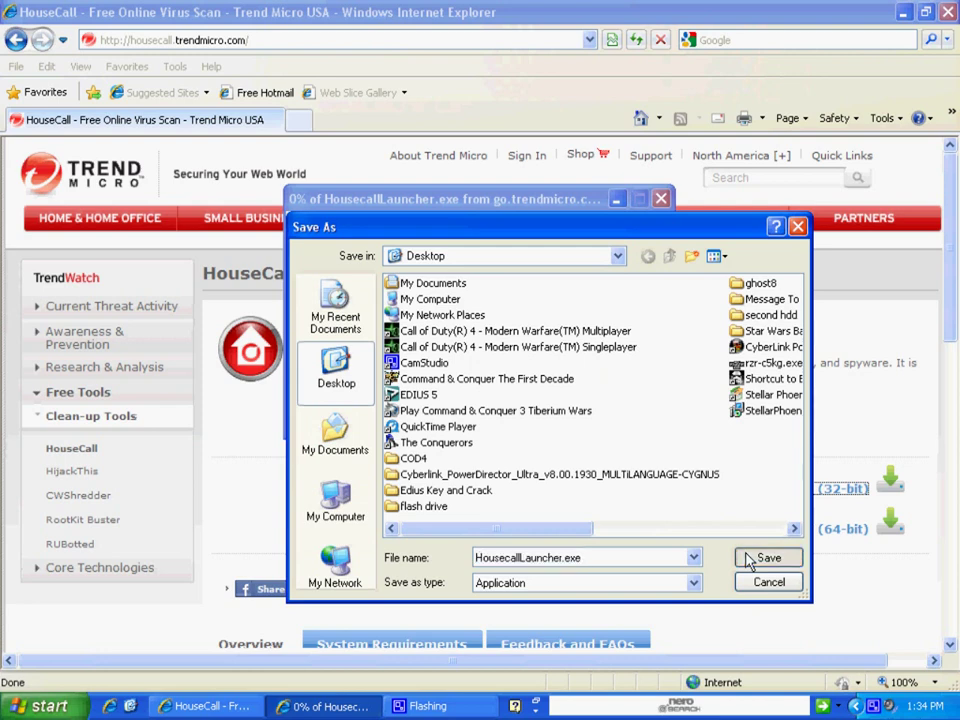
{"action": "left_click_drag", "start_coordinate": [439, 221], "coordinate": [658, 306]}
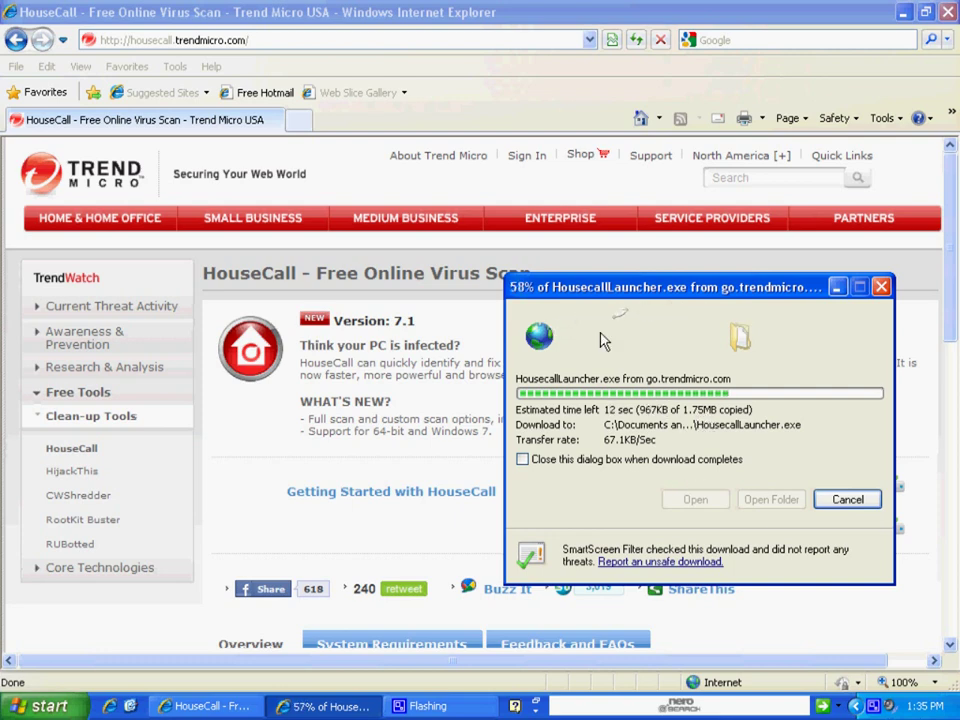
Close Internet Explorer and run the downloaded HouseCall launcher.
{"action": "left_click", "coordinate": [949, 12]}
{"action": "left_click_drag", "start_coordinate": [708, 290], "coordinate": [561, 201]}
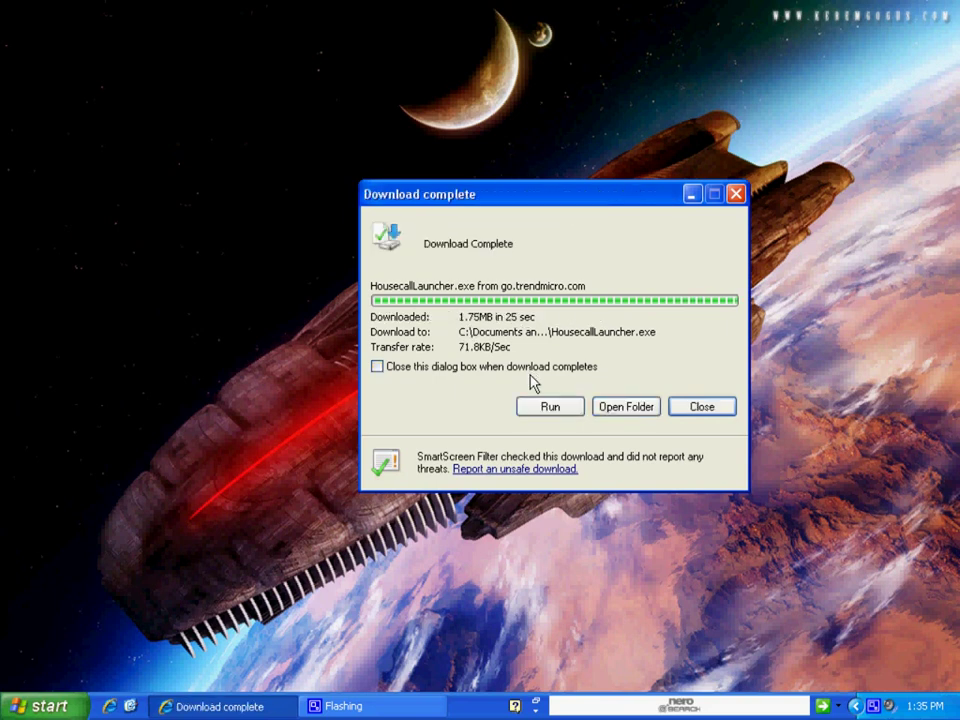
{"action": "left_click", "coordinate": [533, 408]}
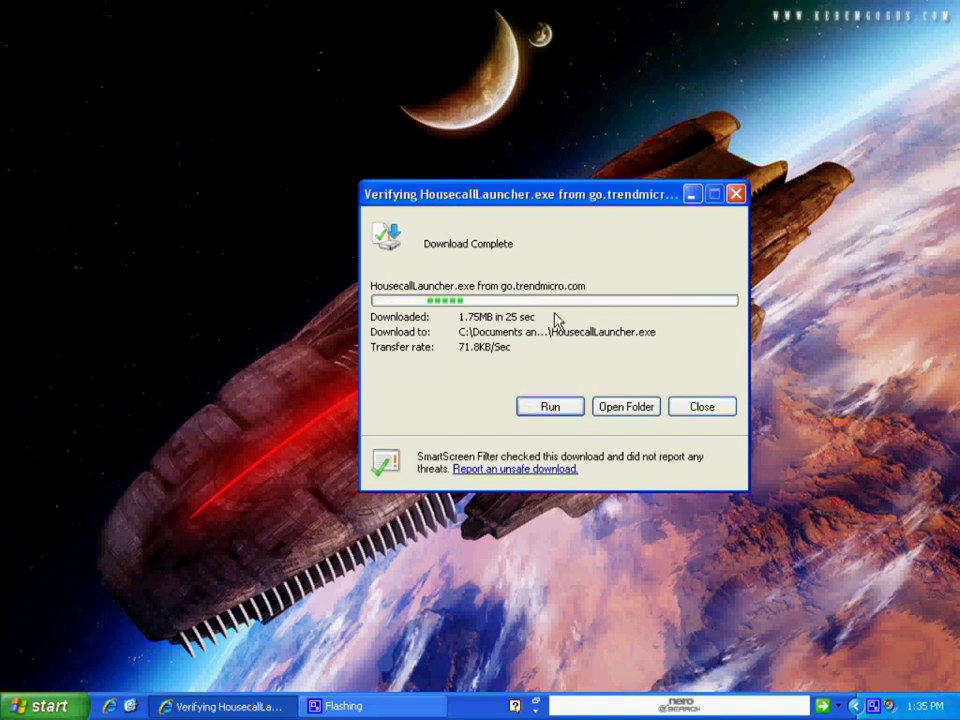
Allow the HouseCall launcher past the Security Warning and let it download program updates.
{"action": "left_click", "coordinate": [618, 340]}
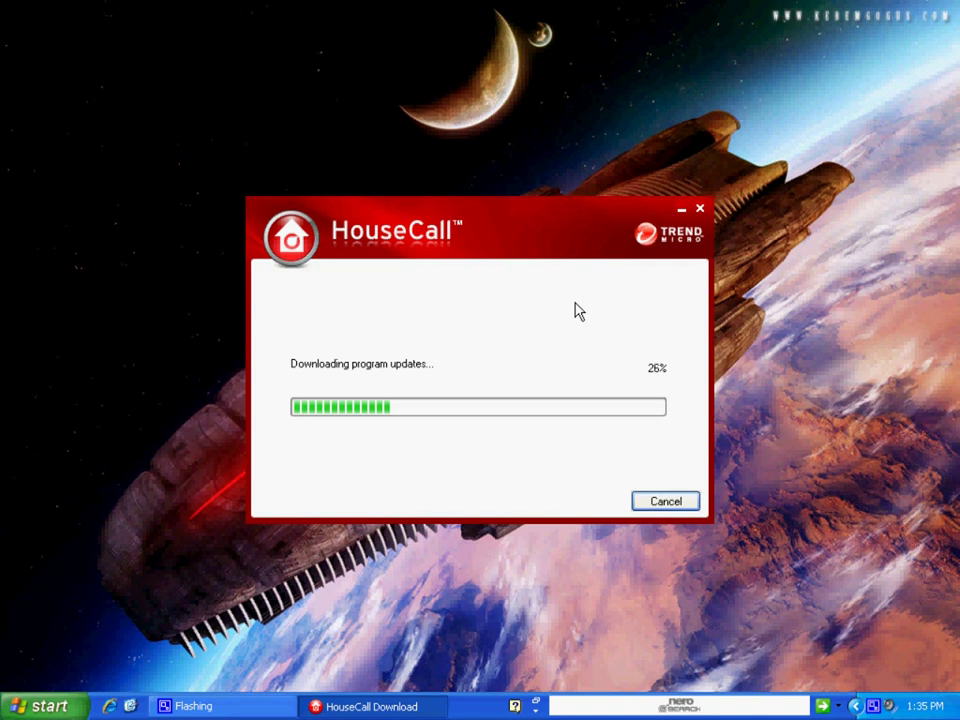
{"action": "right_click", "coordinate": [876, 706]}
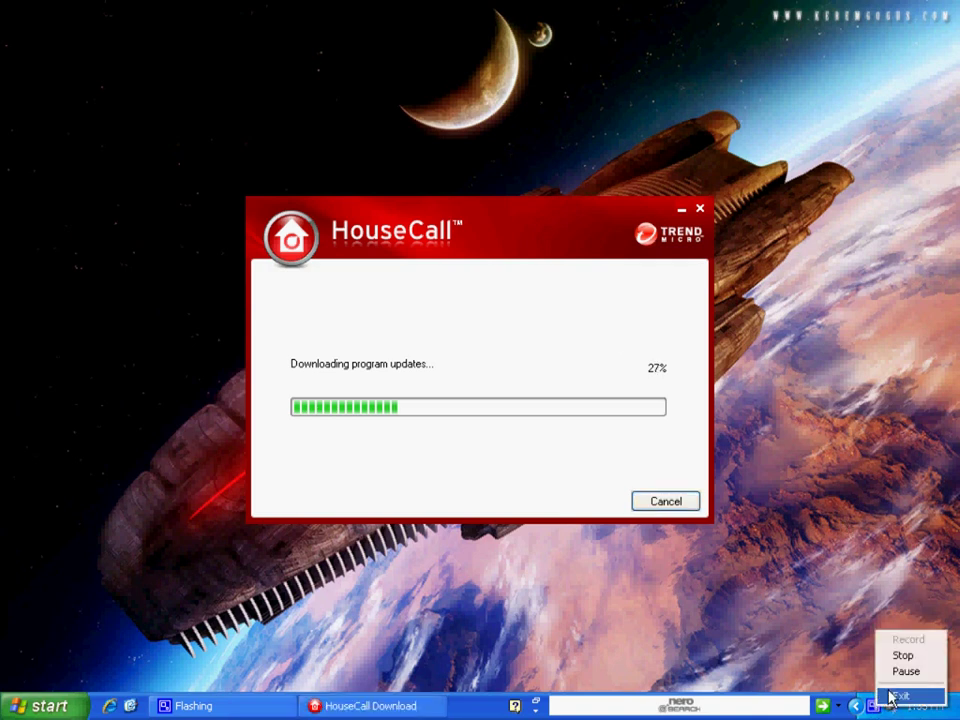
{"action": "left_click", "coordinate": [905, 672]}
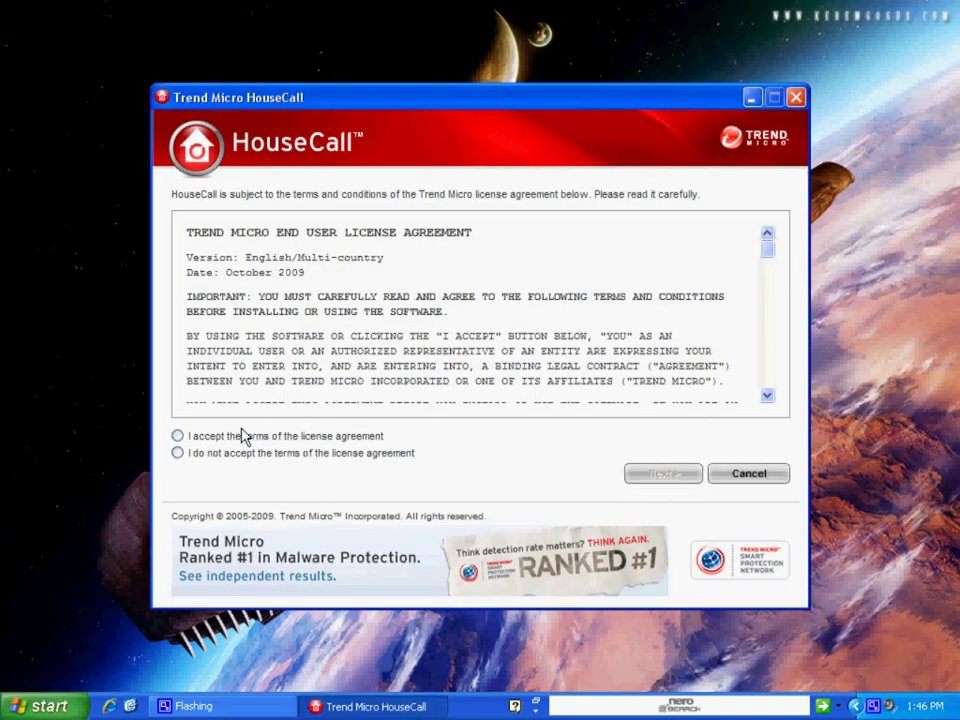
Accept the HouseCall license agreement and continue to the scan settings.
{"action": "left_click", "coordinate": [177, 437]}
{"action": "left_click", "coordinate": [652, 476]}
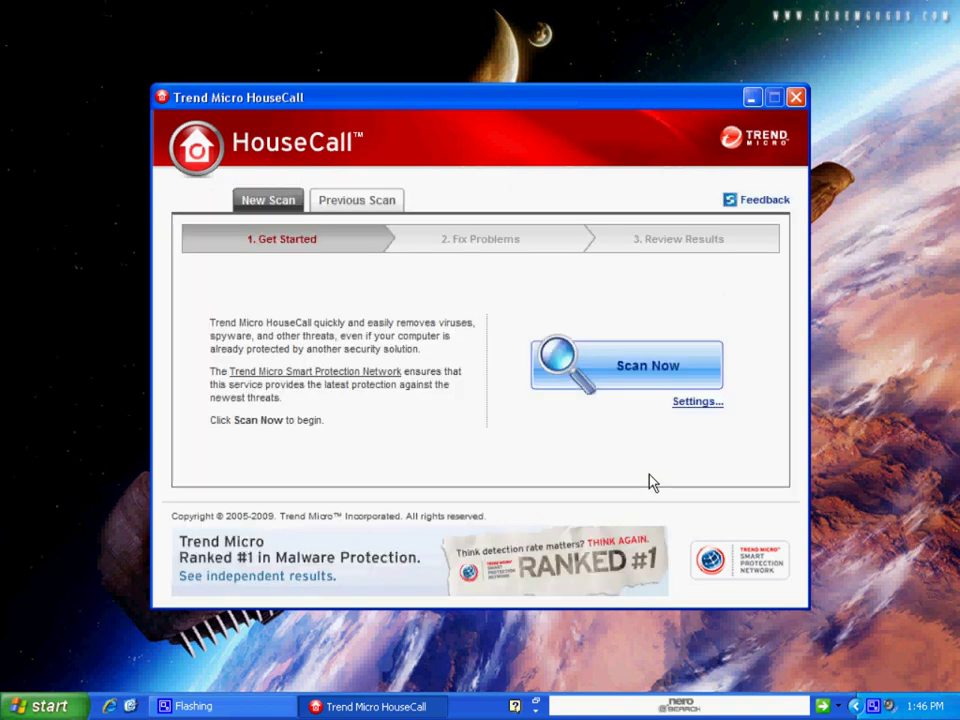
{"action": "left_click", "coordinate": [694, 403]}
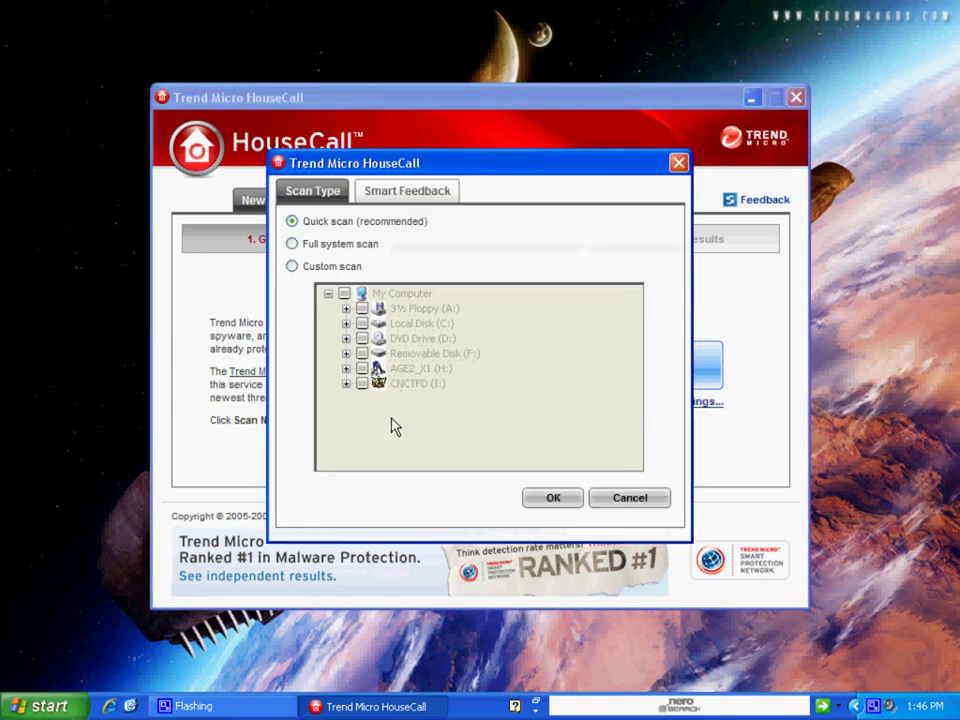
Change the scan type from Quick scan to Full system scan and start scanning.
{"action": "left_click", "coordinate": [291, 267]}
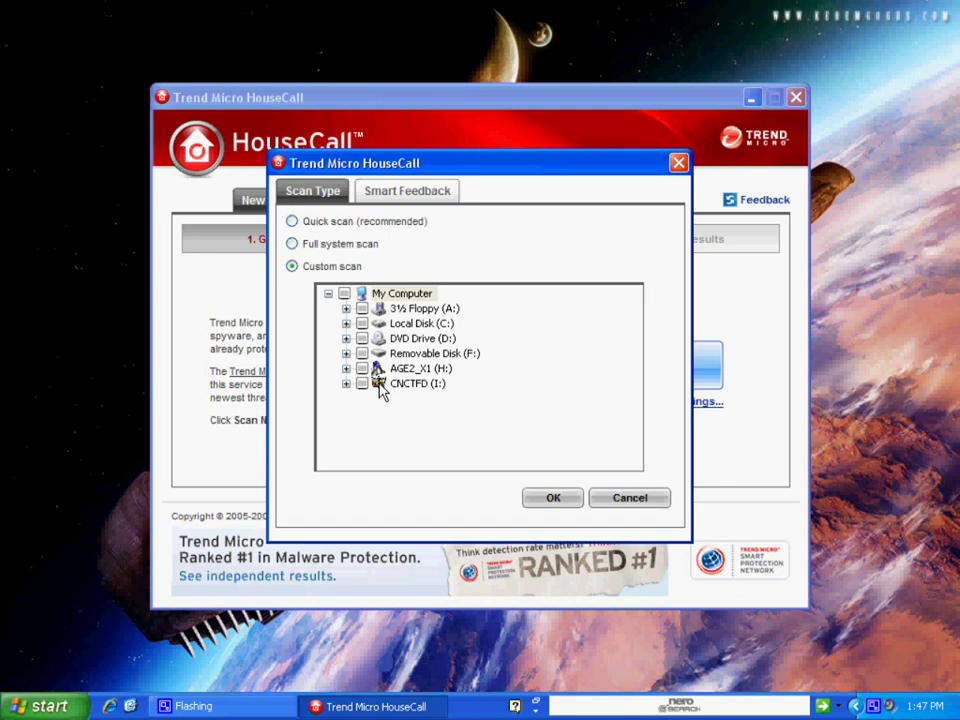
{"action": "left_click", "coordinate": [292, 244]}
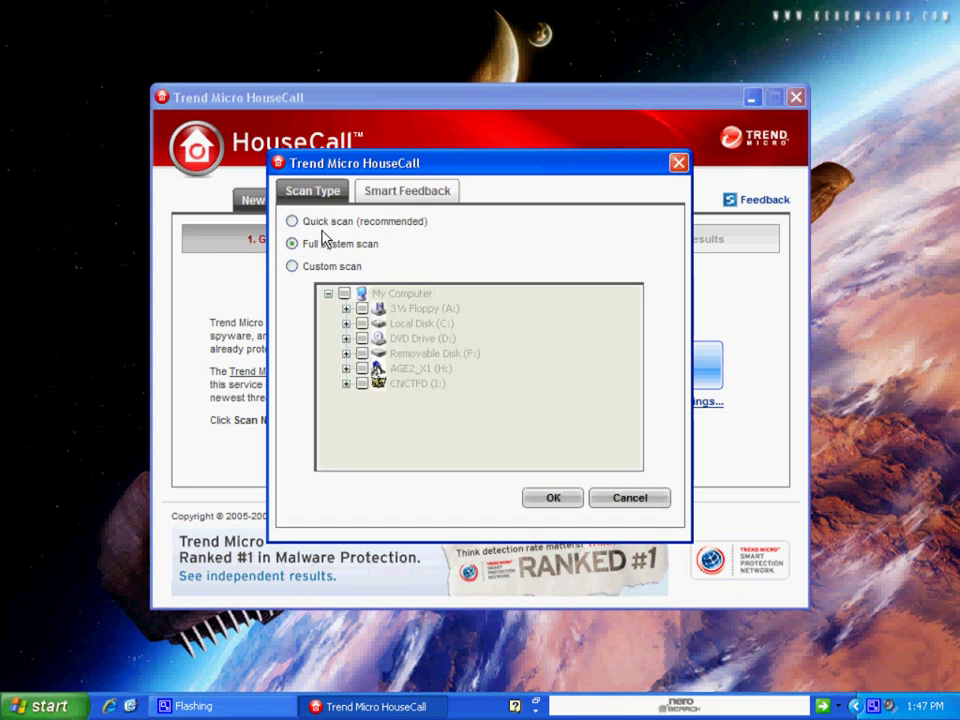
{"action": "left_click", "coordinate": [553, 505]}
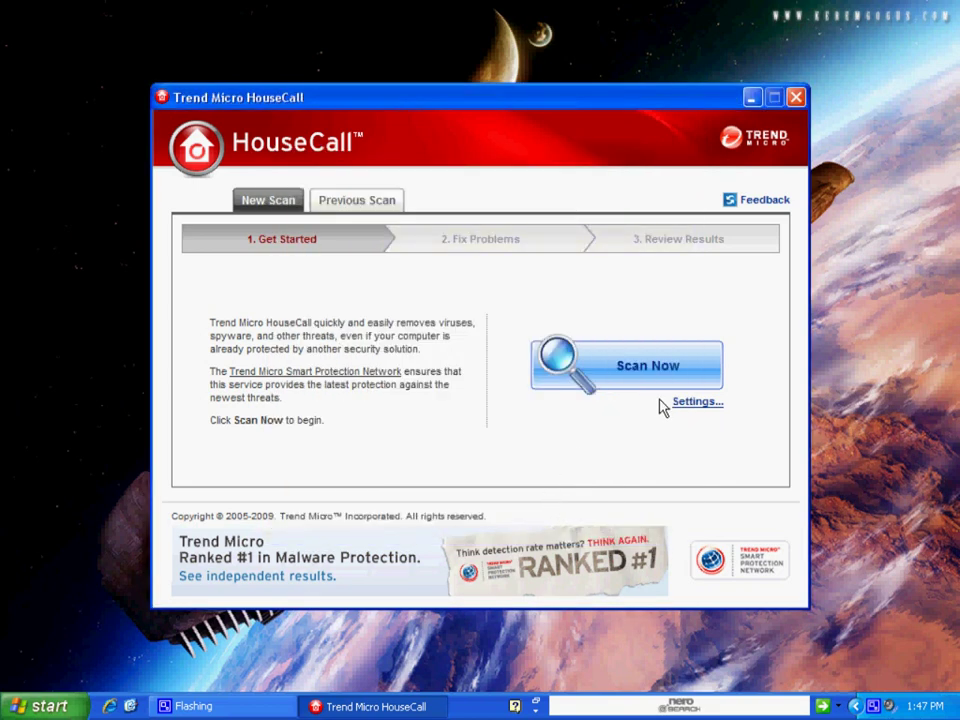
{"action": "left_click", "coordinate": [643, 368]}
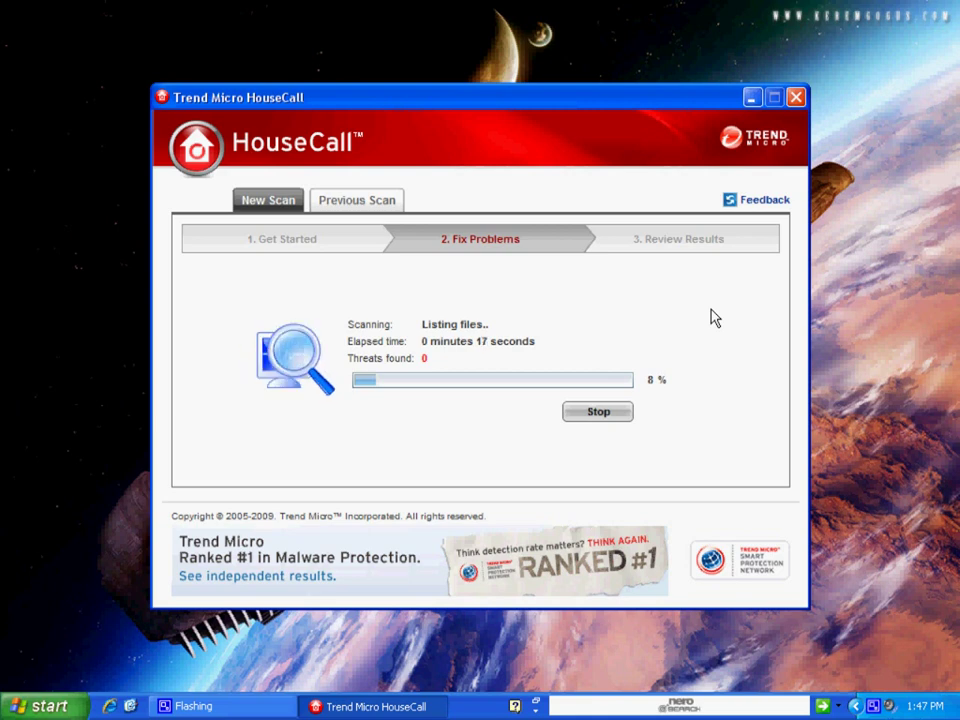
Use the taskbar menu while the scan finishes with two HIDDEN_FILE rootkit threats.
{"action": "right_click", "coordinate": [874, 705]}
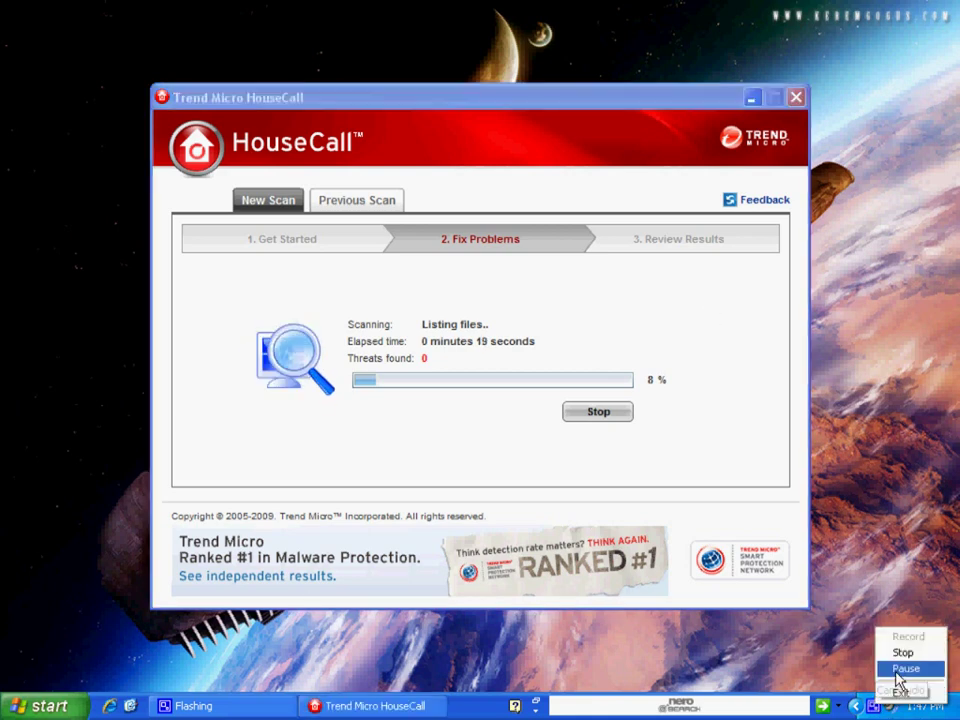
{"action": "left_click", "coordinate": [903, 668]}
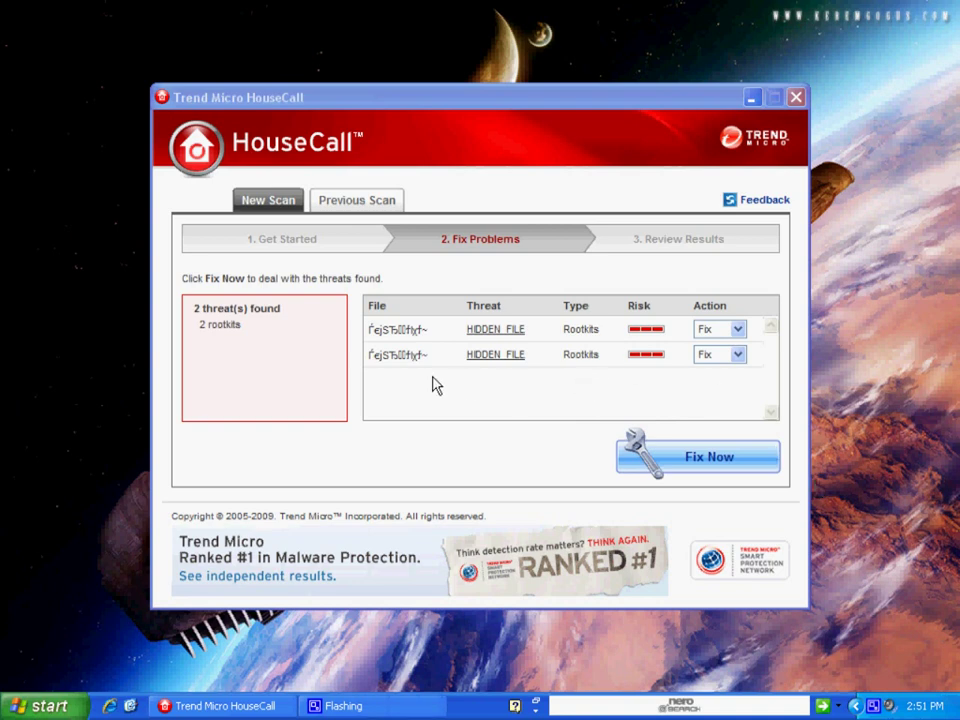
Move the HouseCall window aside and fix the two HIDDEN_FILE rootkit threats.
{"action": "left_click", "coordinate": [540, 110]}
{"action": "left_click_drag", "start_coordinate": [540, 107], "coordinate": [468, 88]}
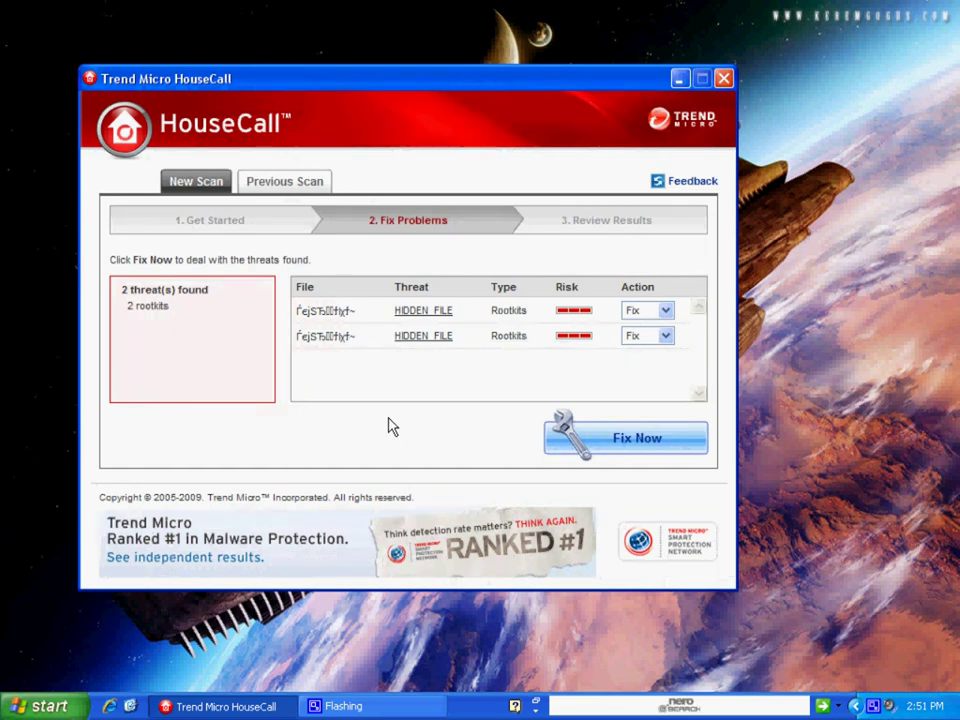
{"action": "left_click", "coordinate": [598, 444]}
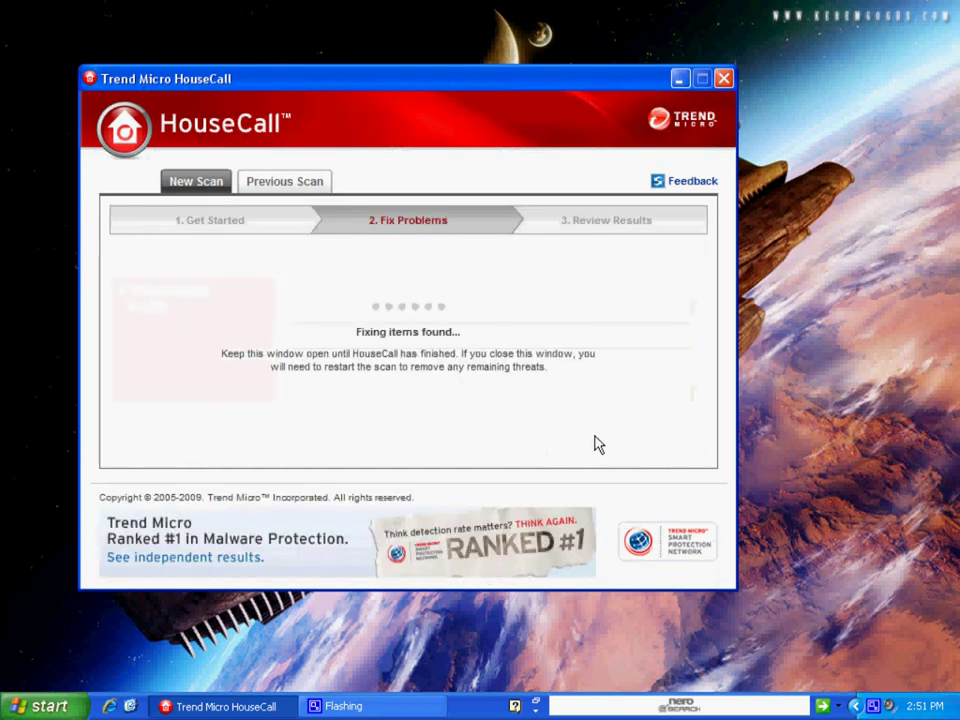